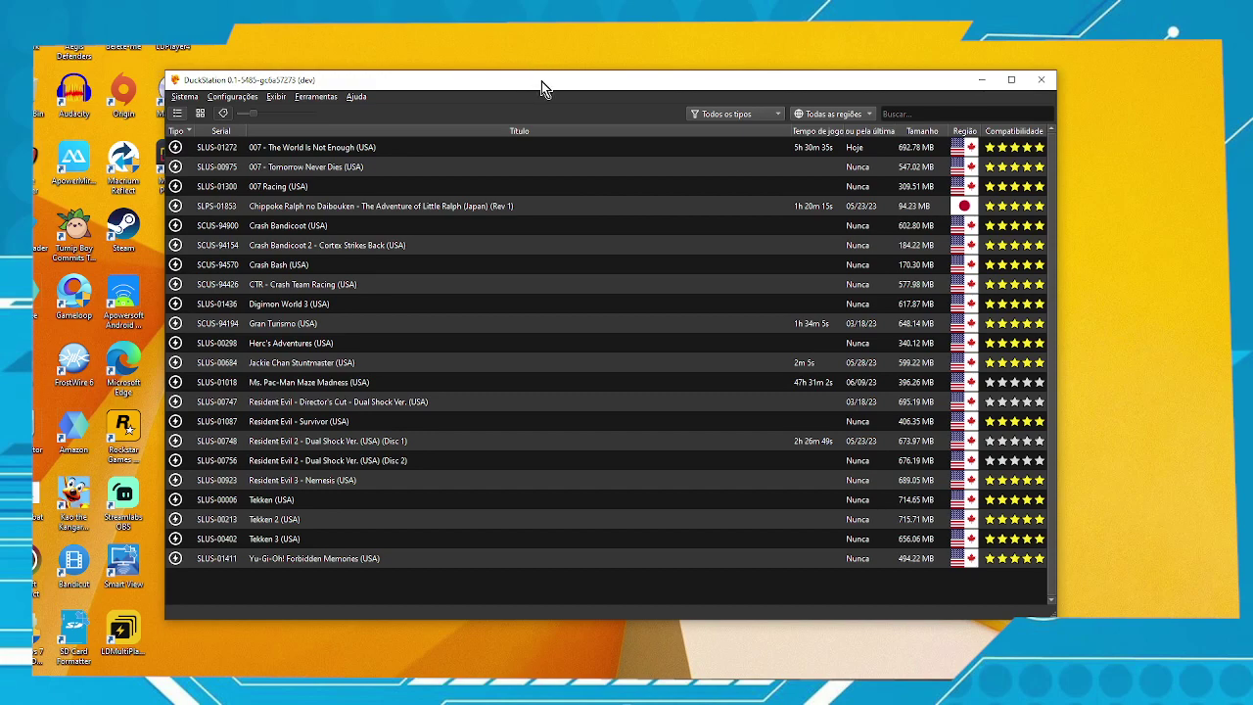
left_click_drag(541, 82, 567, 84)
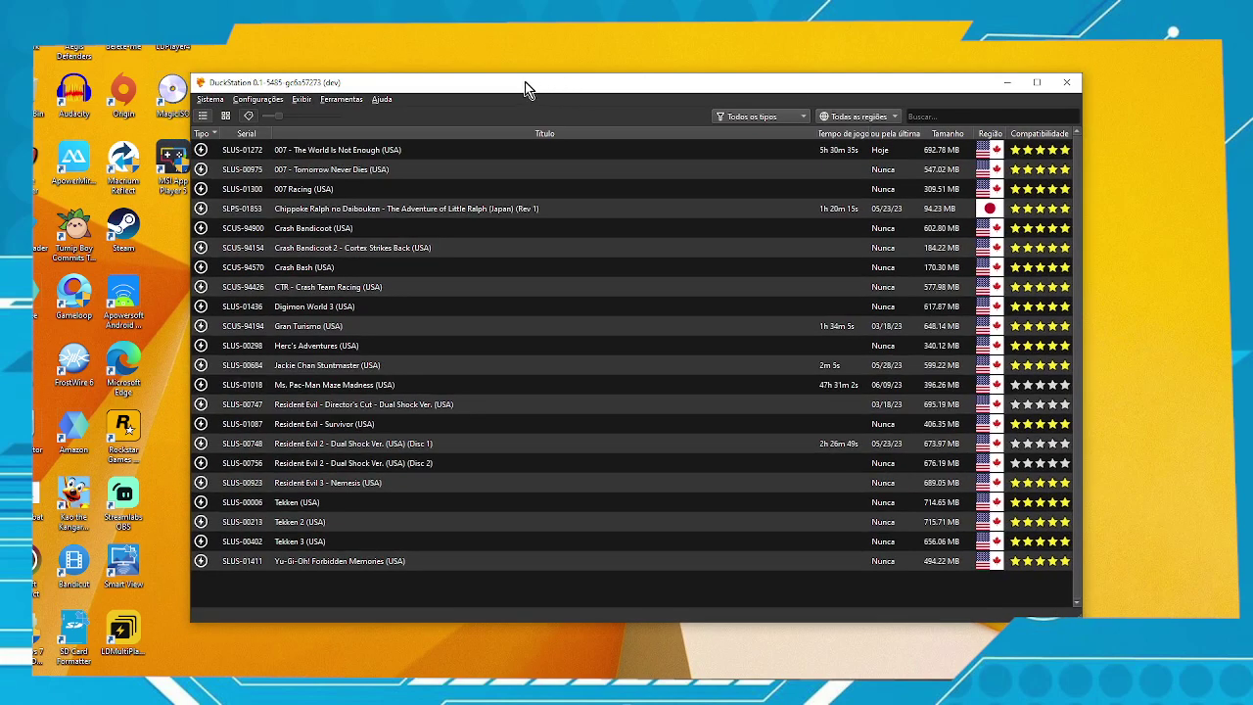
left_click(346, 151)
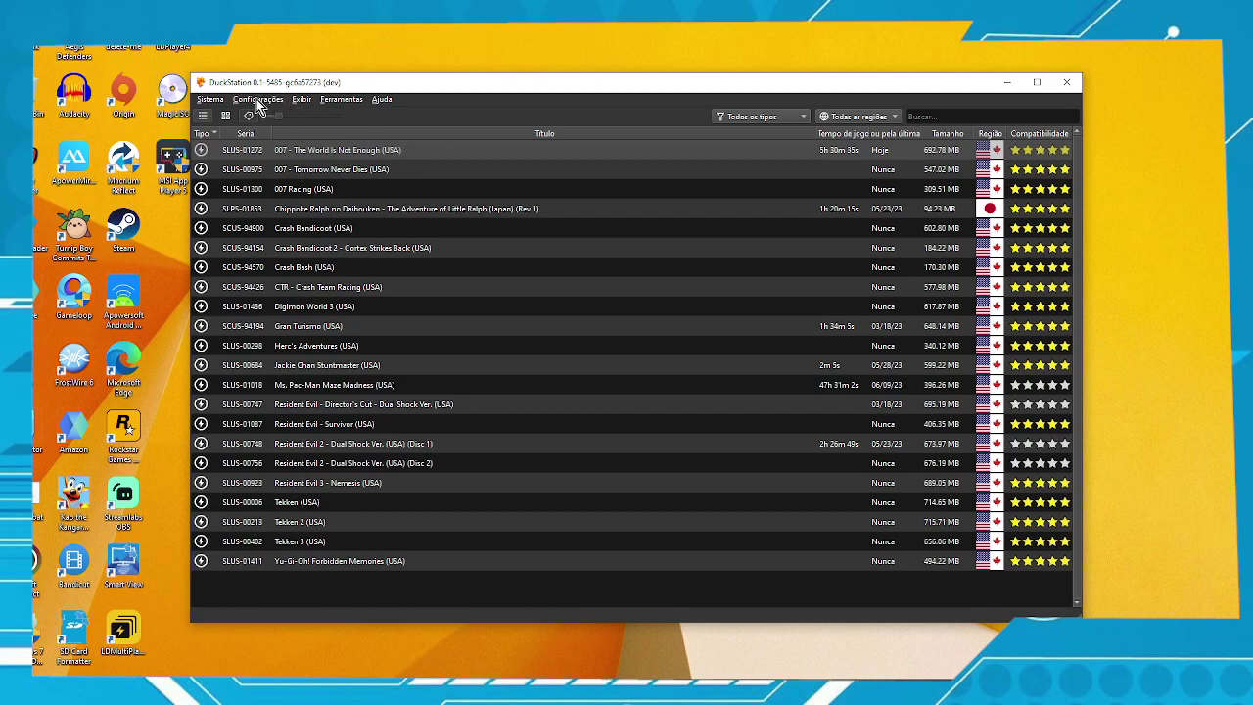
left_click_drag(376, 85, 367, 78)
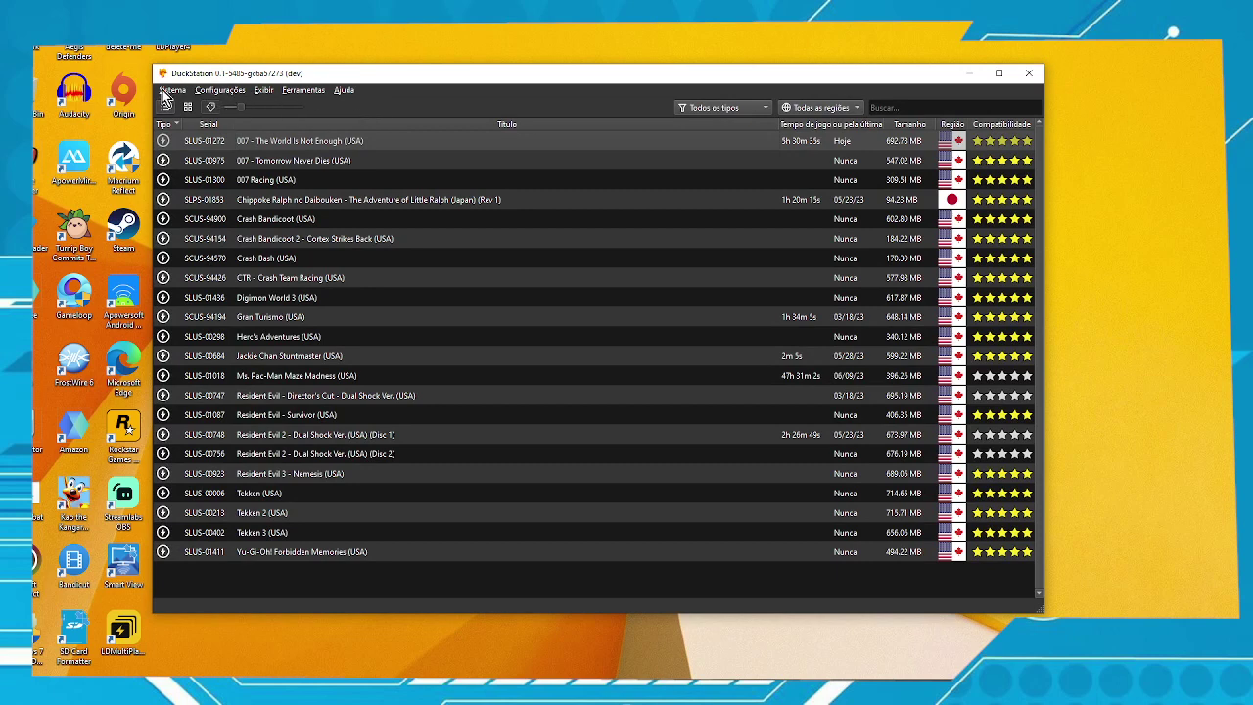
left_click(221, 90)
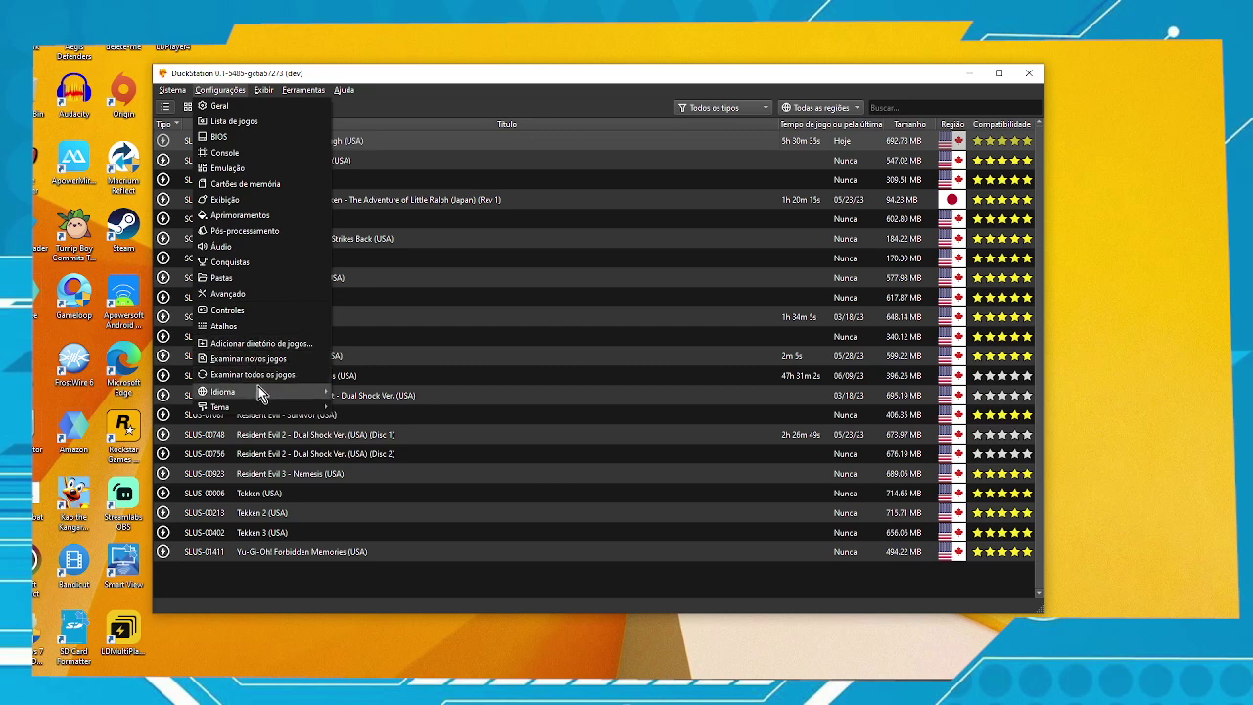
mouse_move(256, 390)
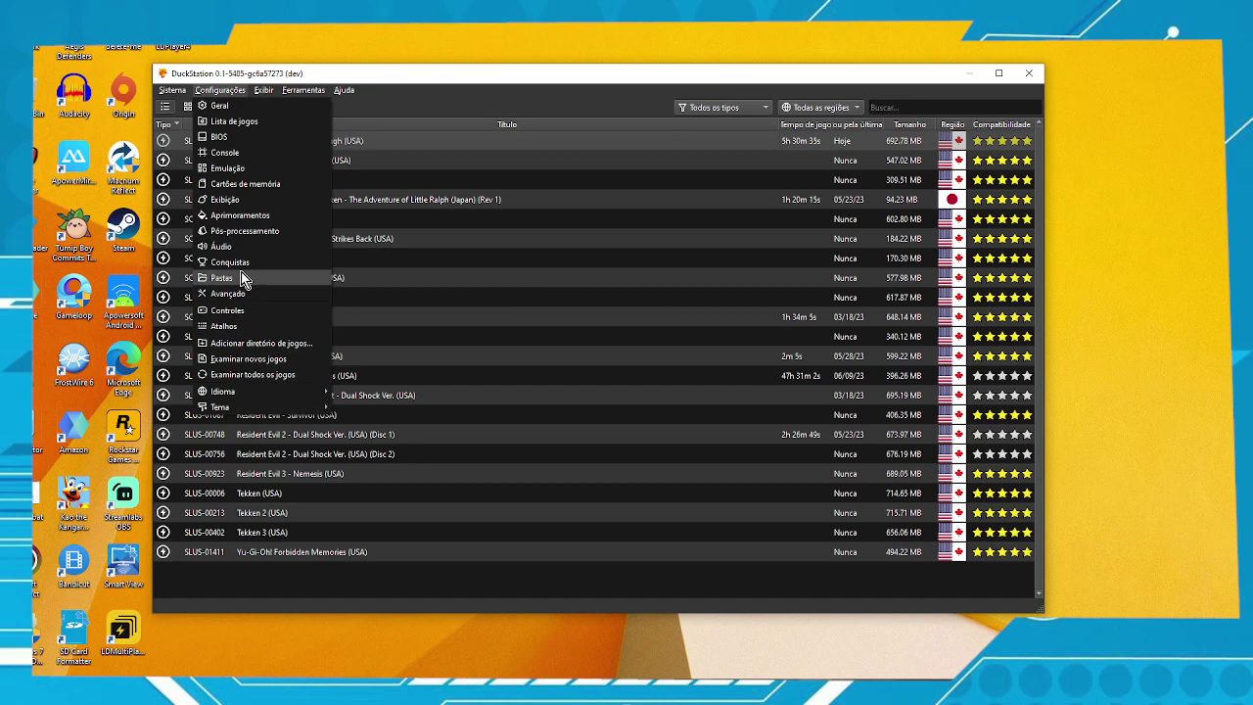
left_click(422, 74)
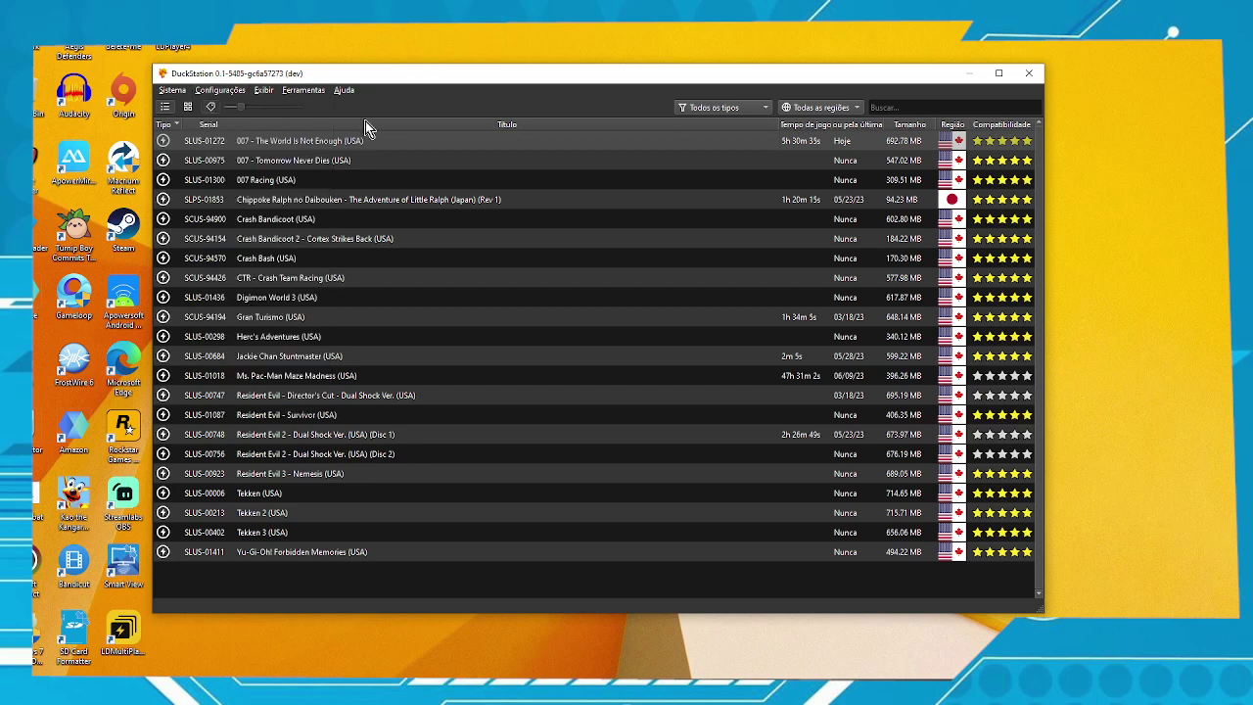
left_click(229, 93)
mouse_move(304, 95)
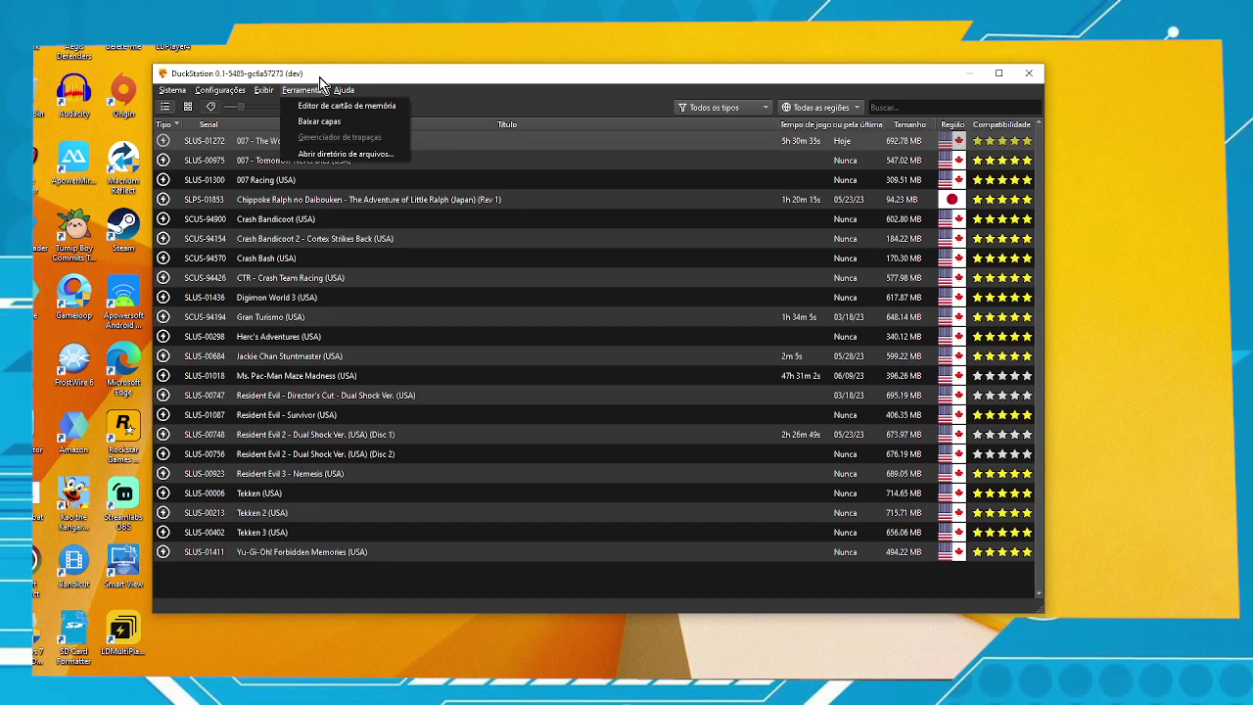
left_click(322, 72)
Create a controller input profile named "007 controles" in the controller settings, copying all bindings from the current profile.
left_click(229, 90)
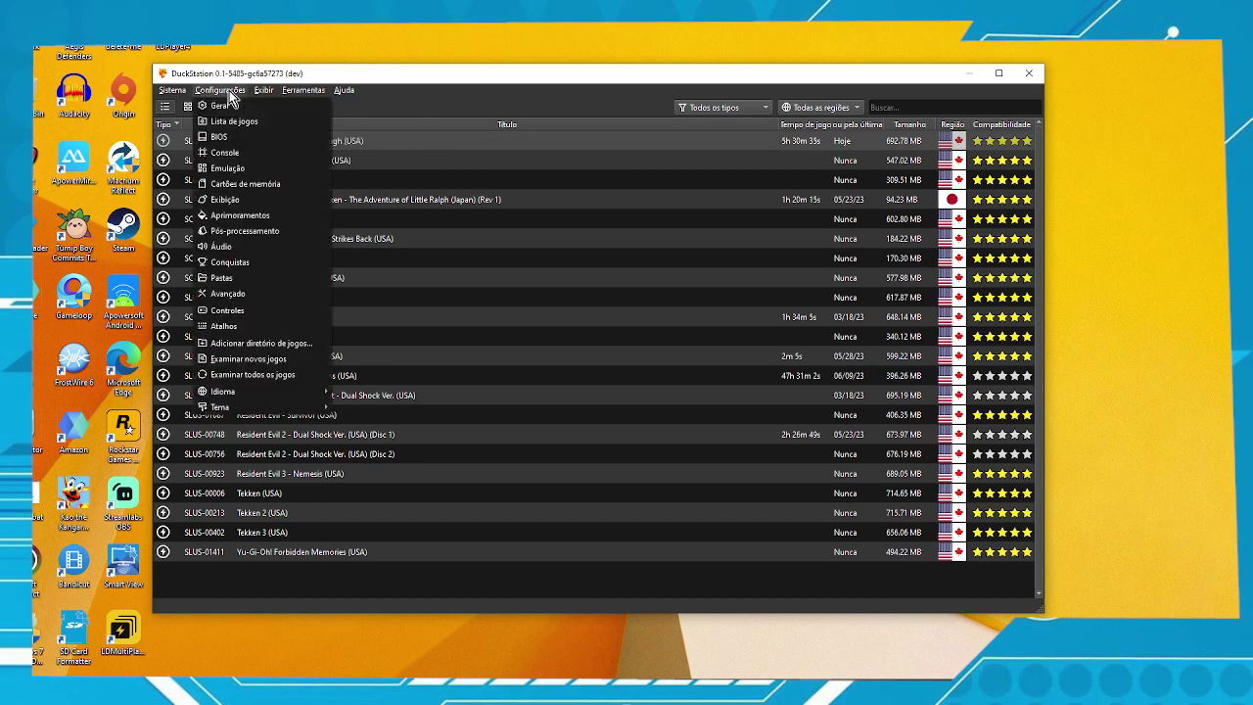
left_click(247, 310)
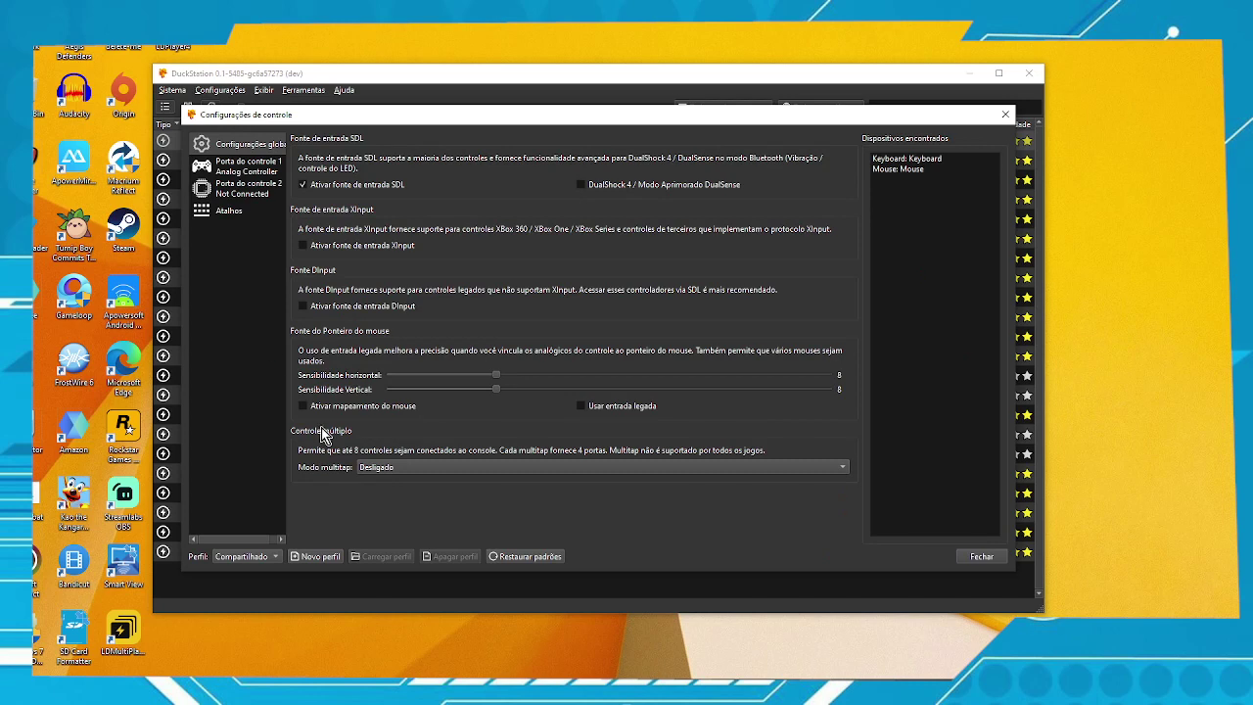
left_click(327, 559)
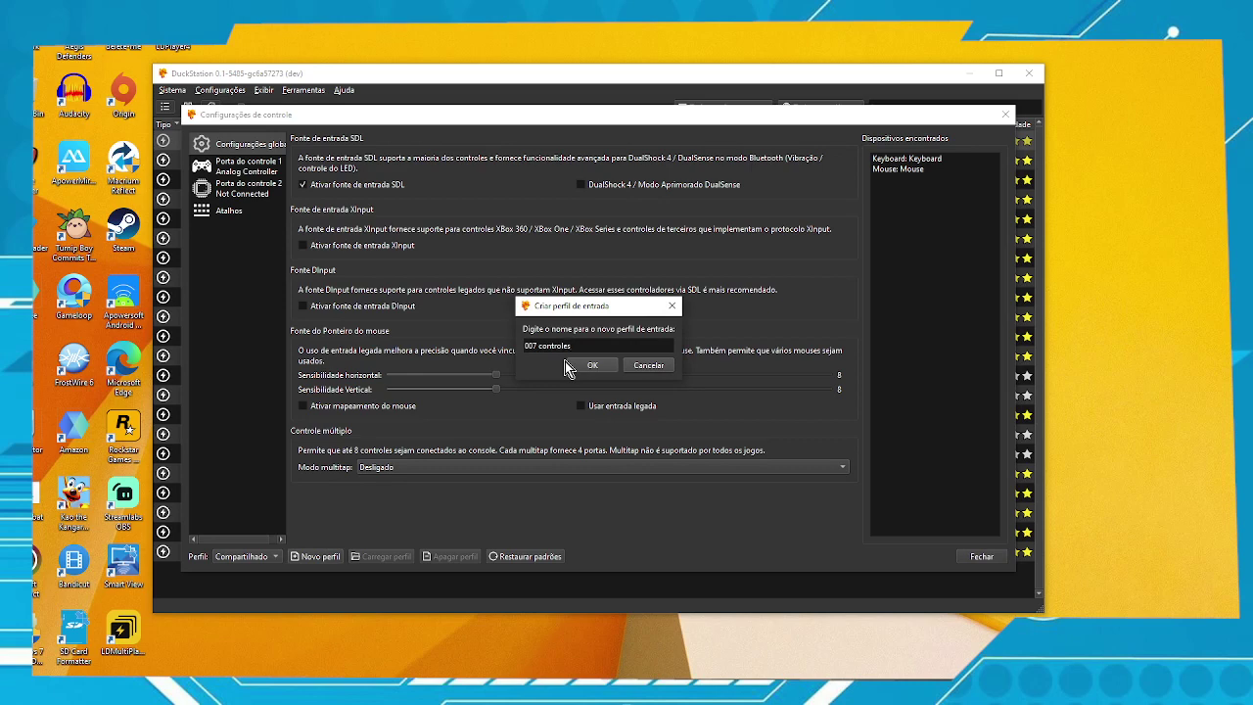
left_click_drag(568, 305, 535, 271)
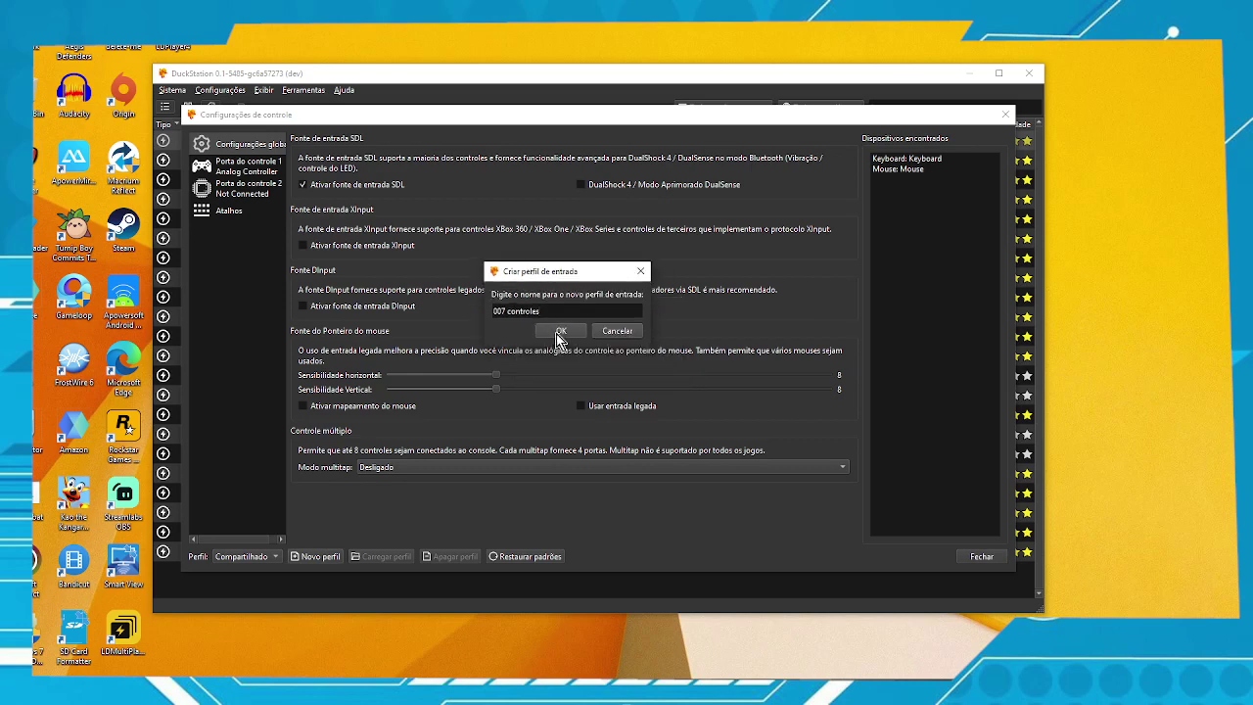
left_click(566, 331)
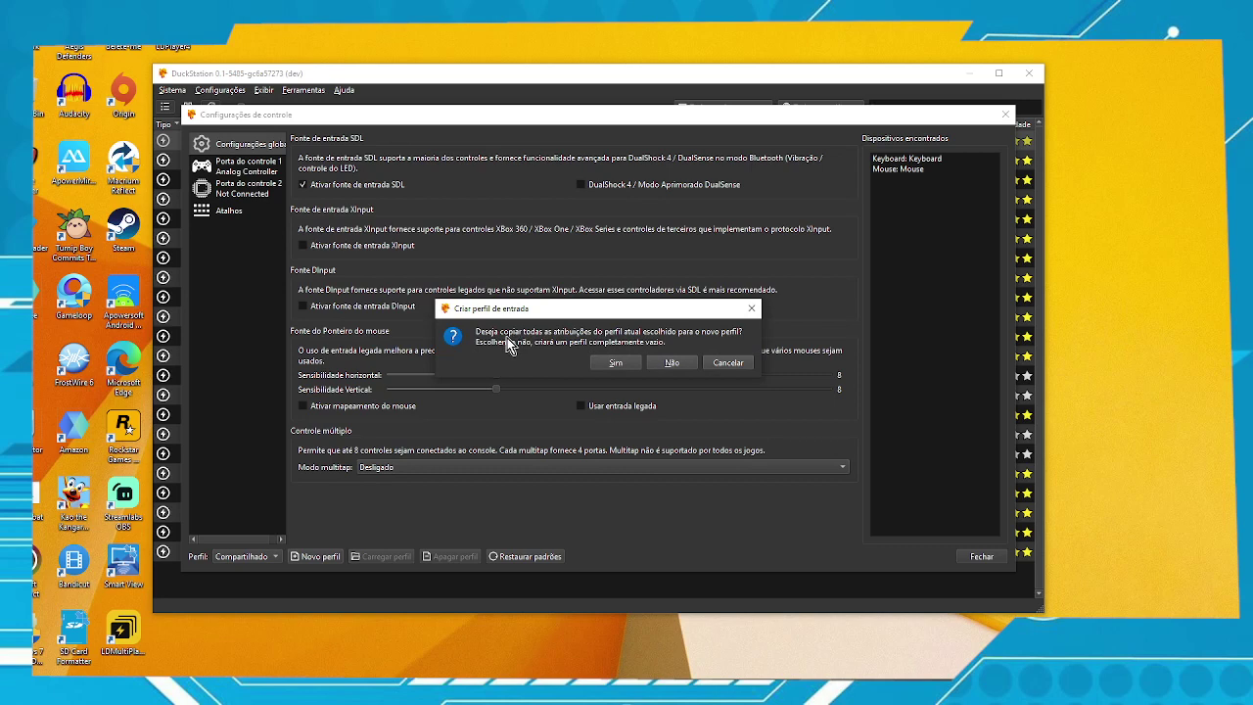
left_click_drag(536, 313, 478, 307)
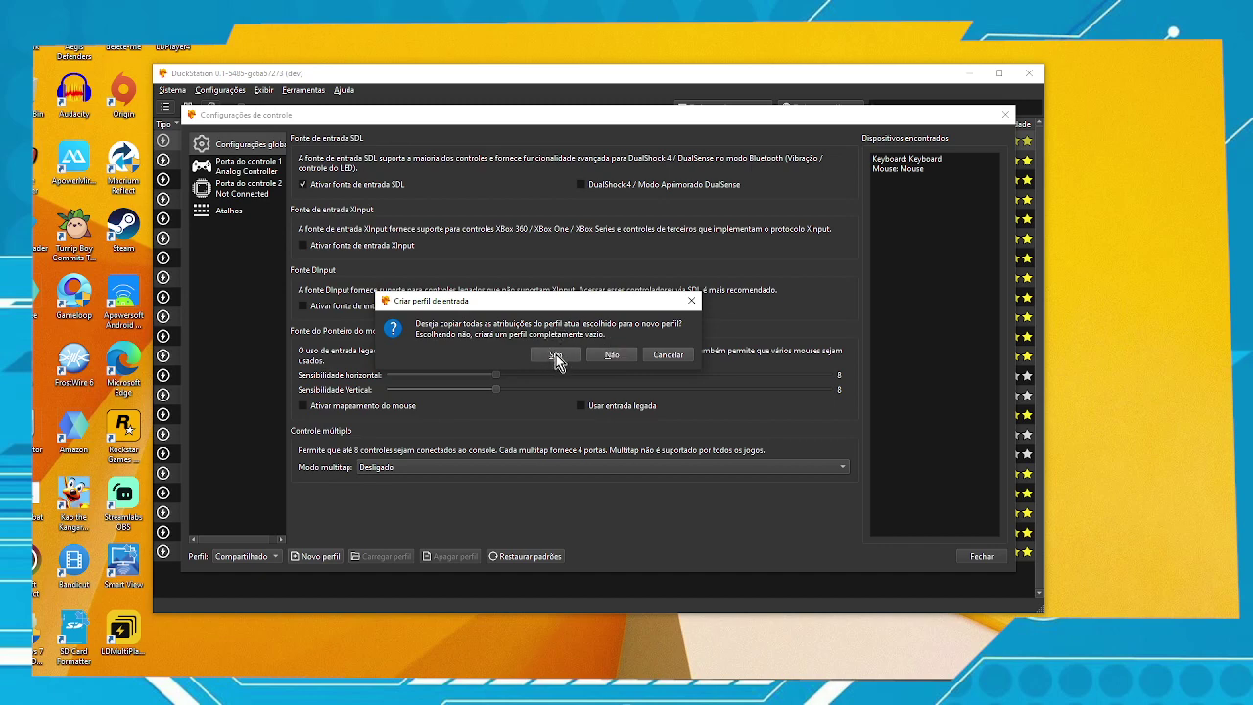
left_click_drag(535, 303, 505, 301)
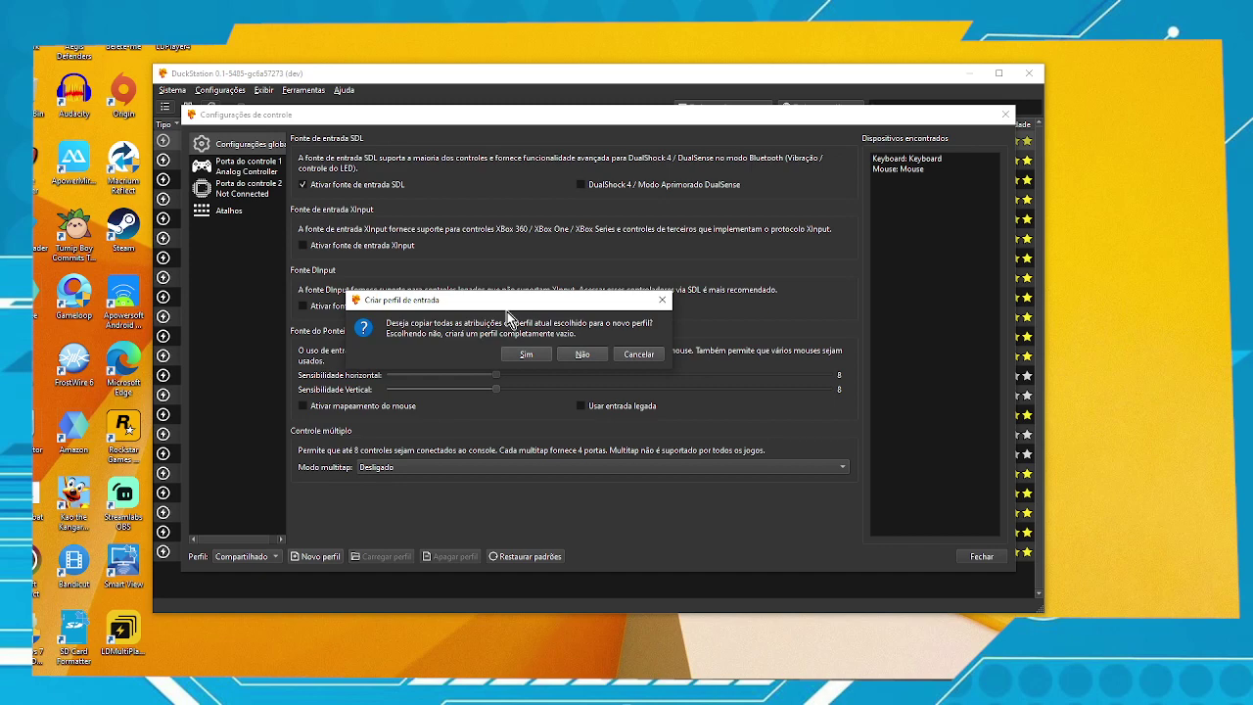
left_click_drag(525, 304, 503, 297)
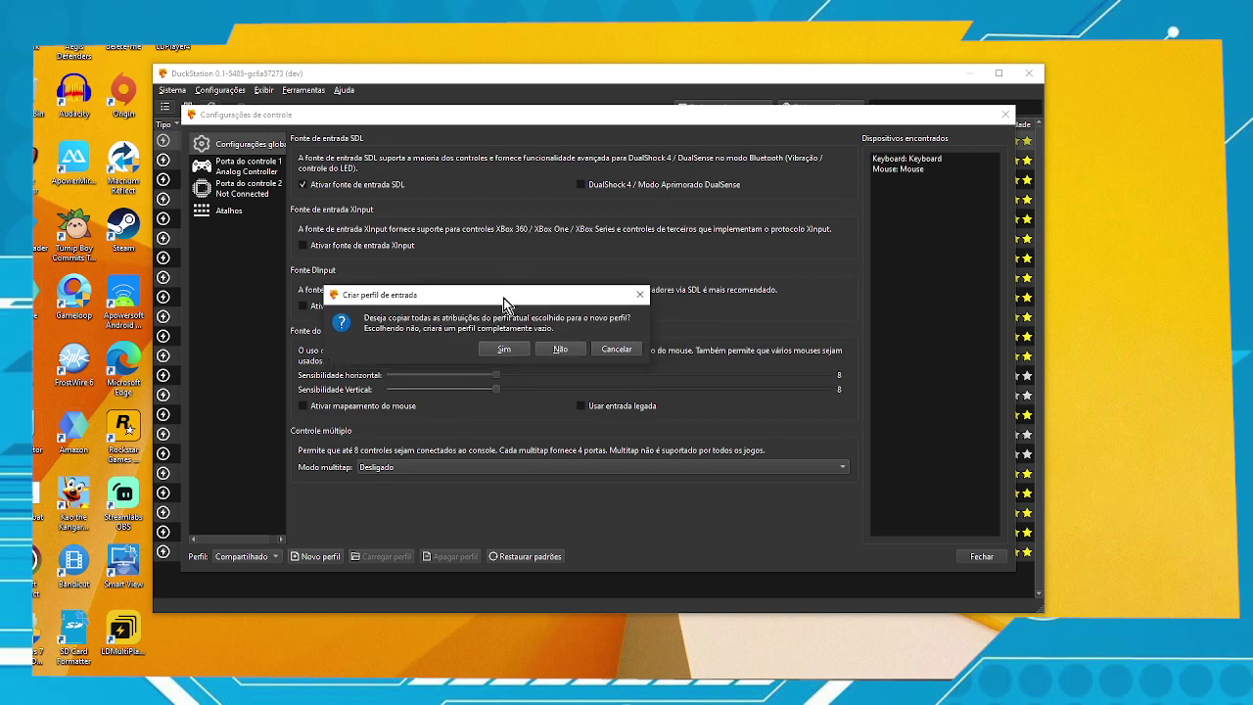
left_click_drag(503, 298, 540, 332)
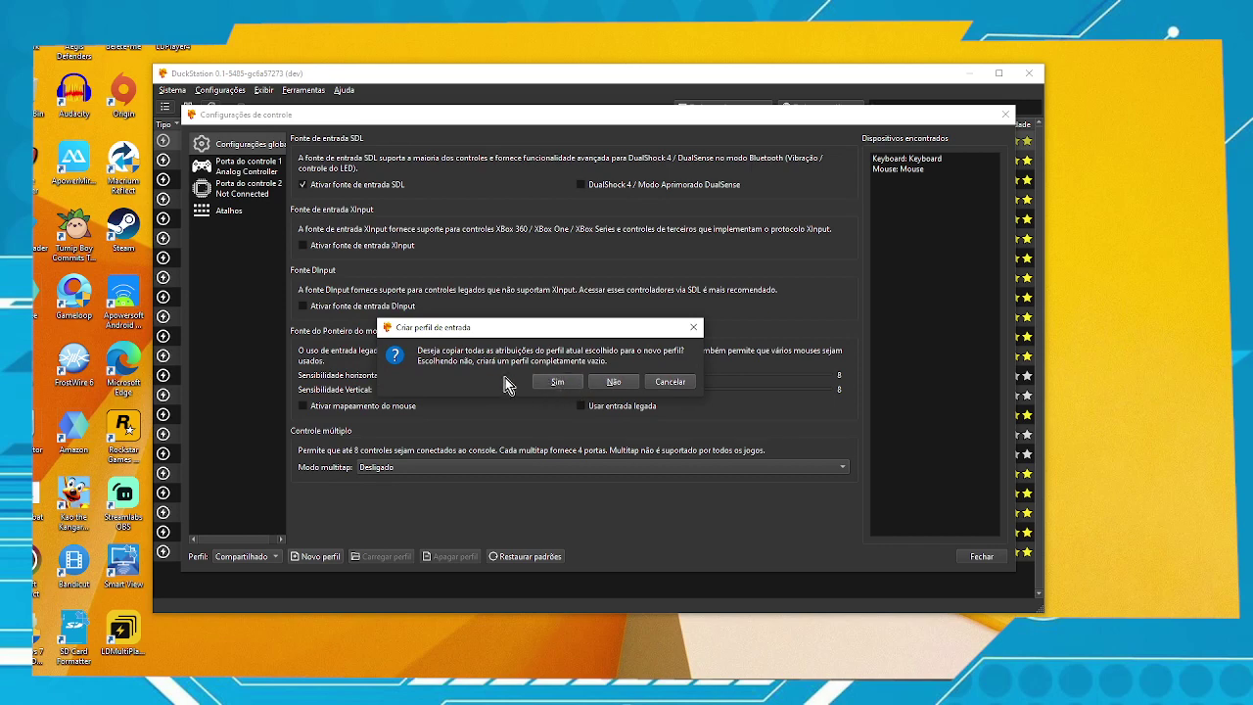
left_click(564, 382)
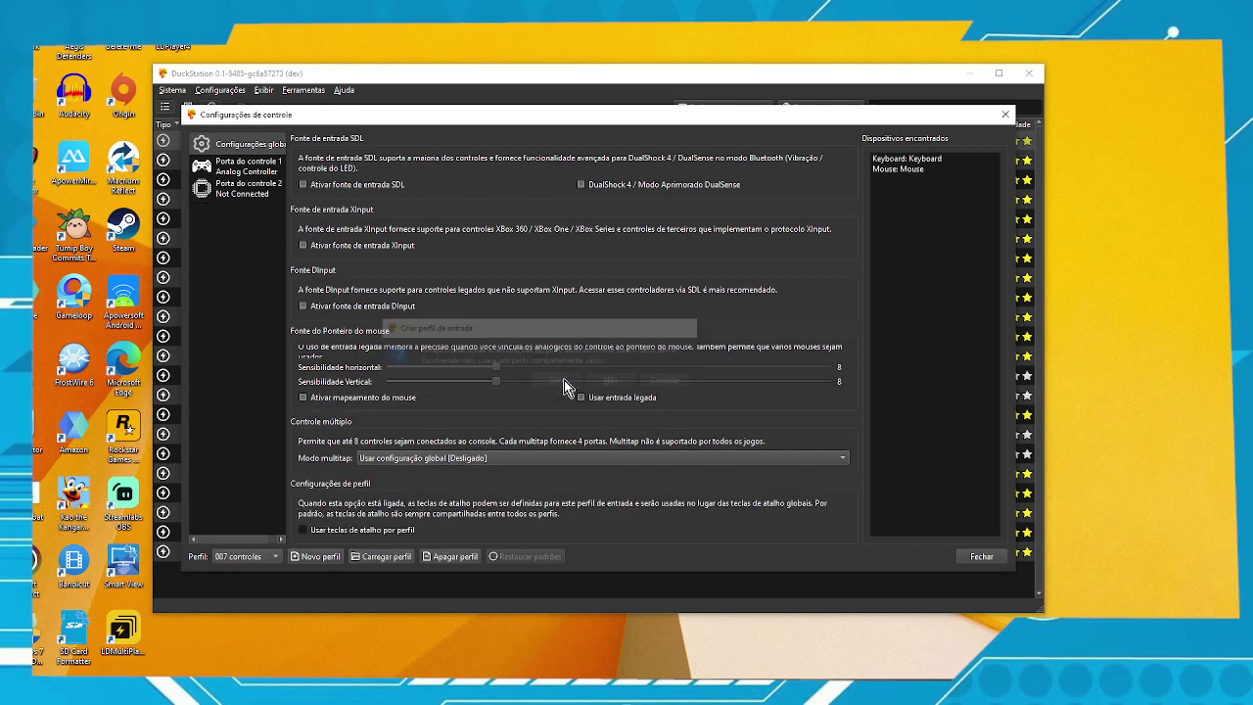
Open the analog sensitivity value of controller port 1 for editing in the 007 controles profile.
left_click(234, 173)
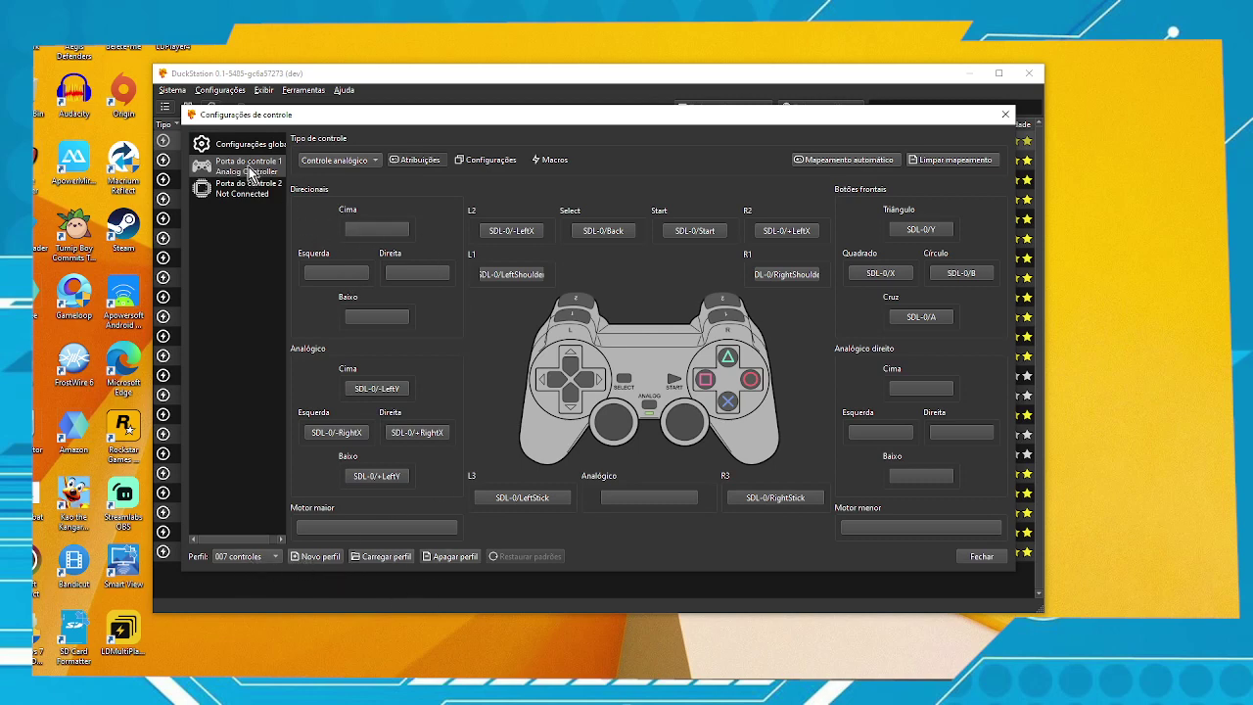
left_click(496, 161)
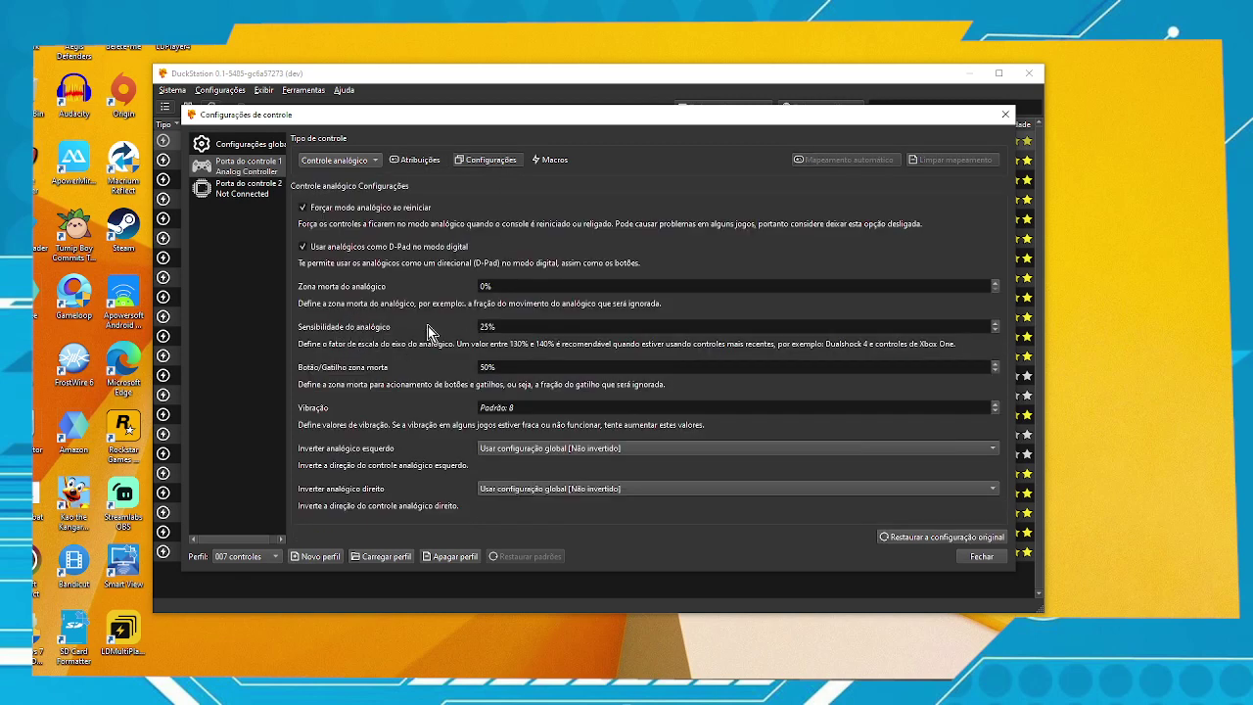
left_click(522, 327)
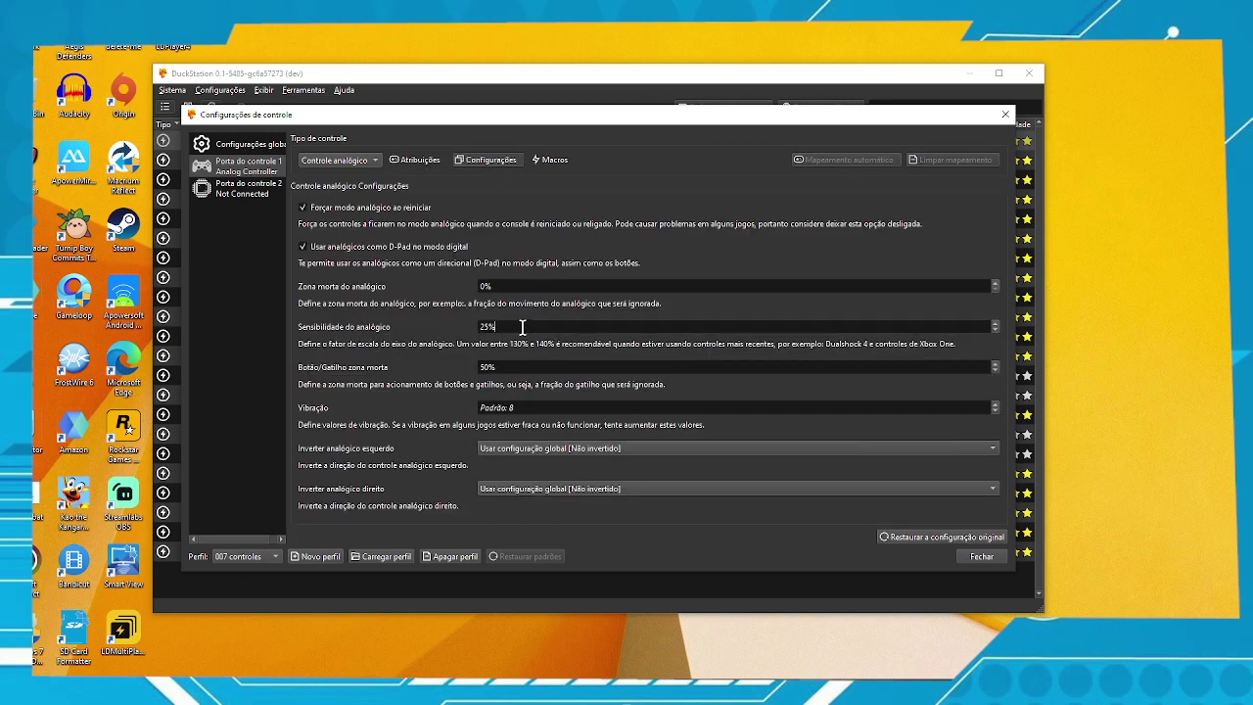
double_click(507, 327)
Load the 007 controles input profile, select and load it once more, and close the controller settings.
left_click(394, 557)
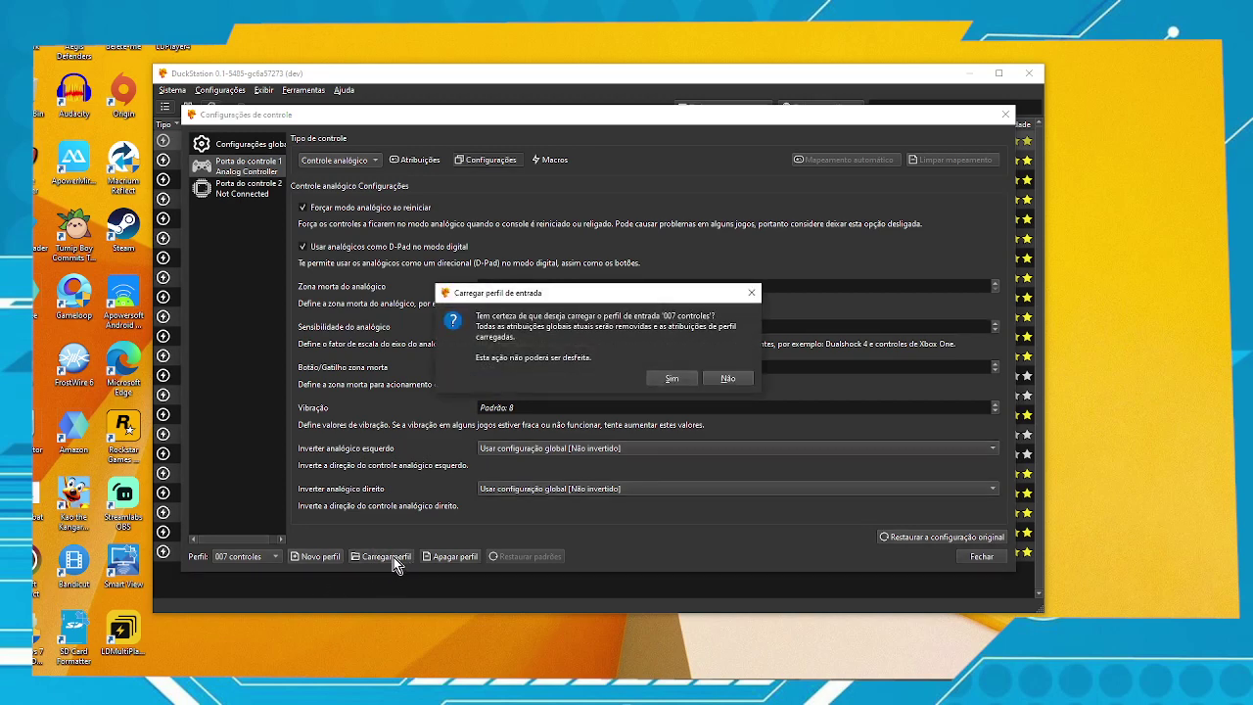
left_click(672, 378)
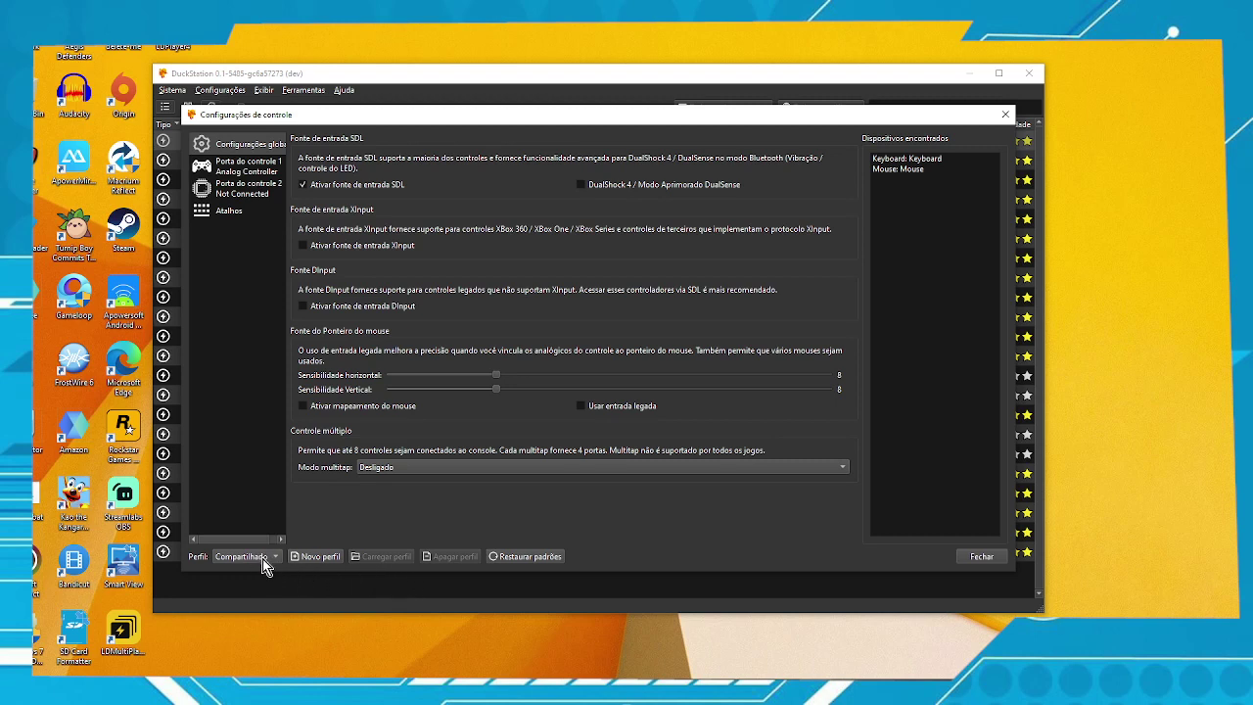
left_click(263, 561)
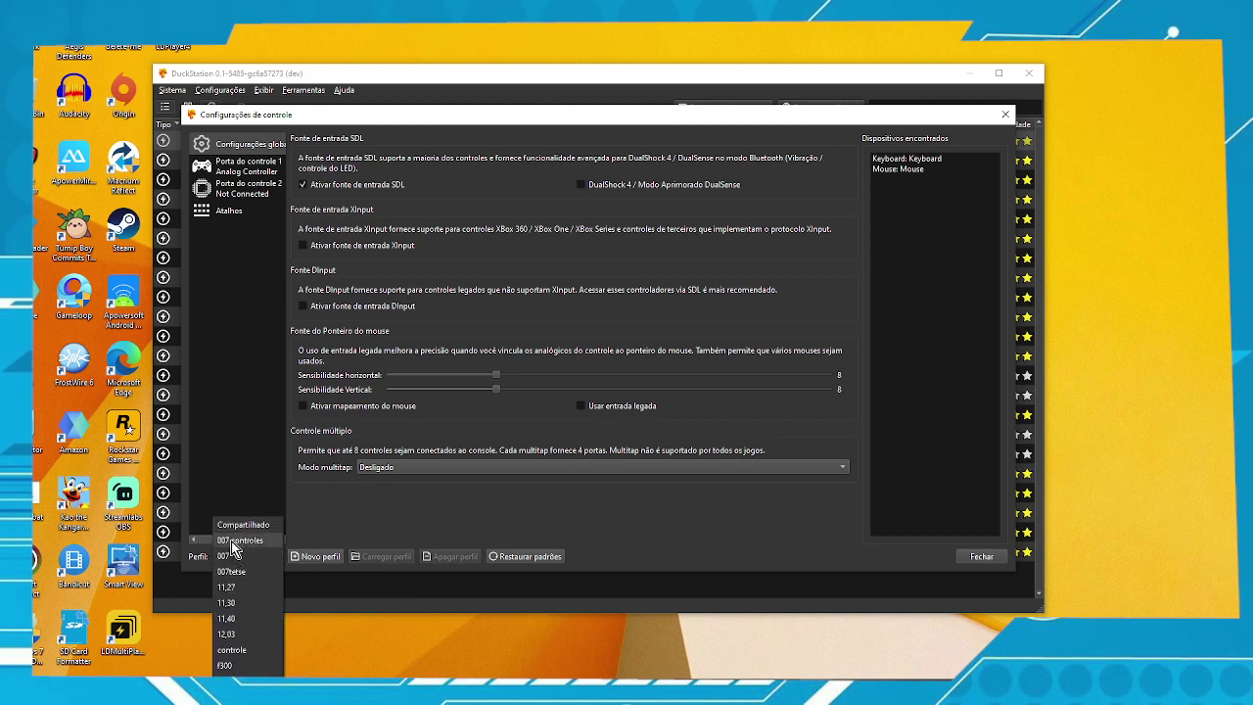
left_click(237, 542)
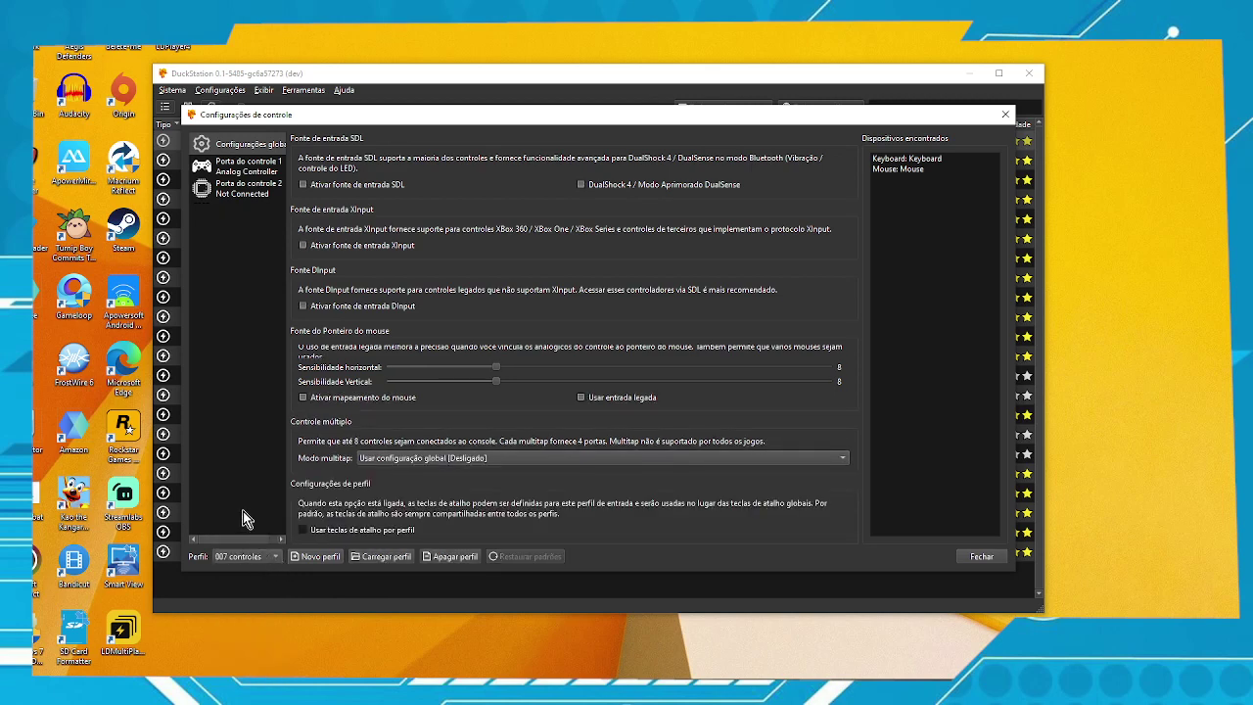
left_click(392, 556)
left_click(670, 375)
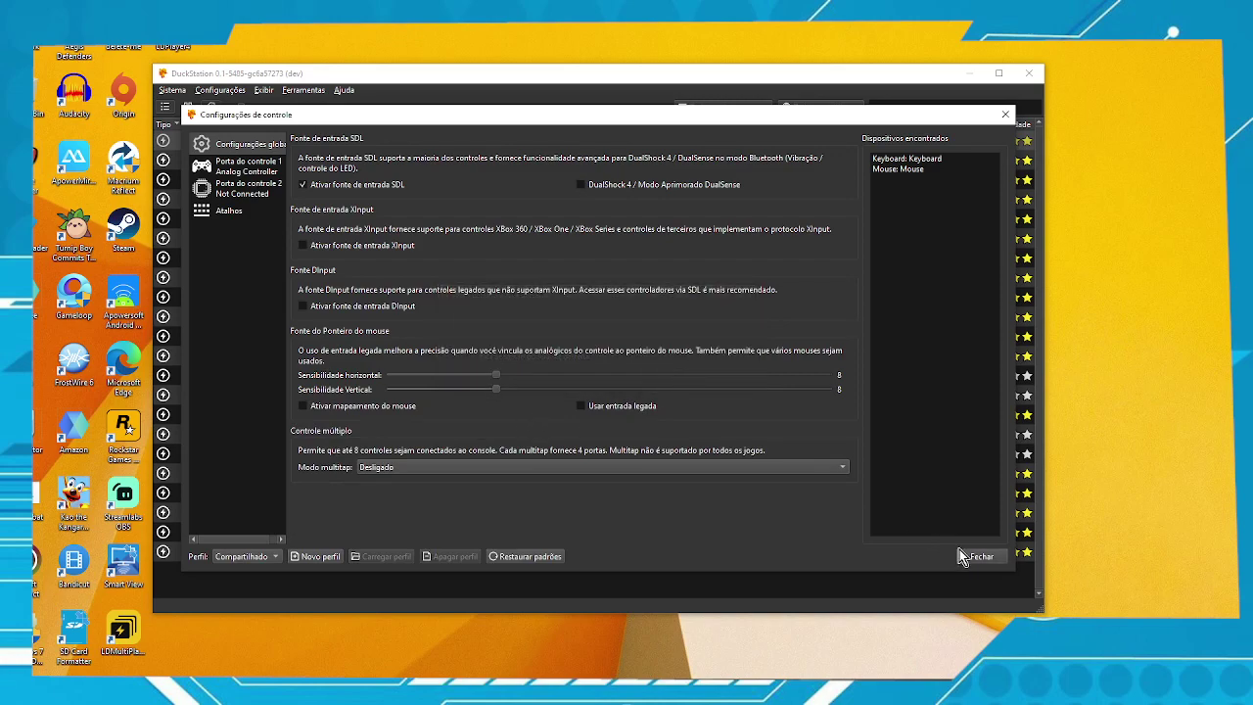
left_click_drag(339, 119, 372, 79)
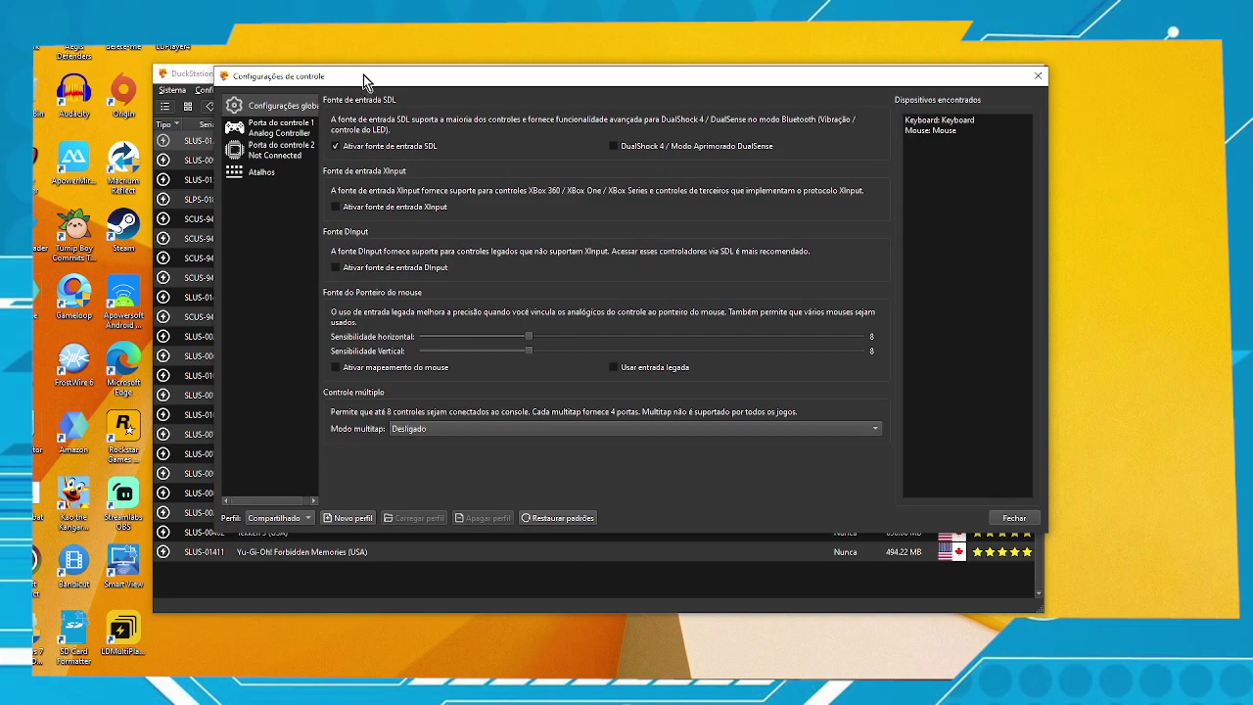
left_click_drag(363, 74, 315, 60)
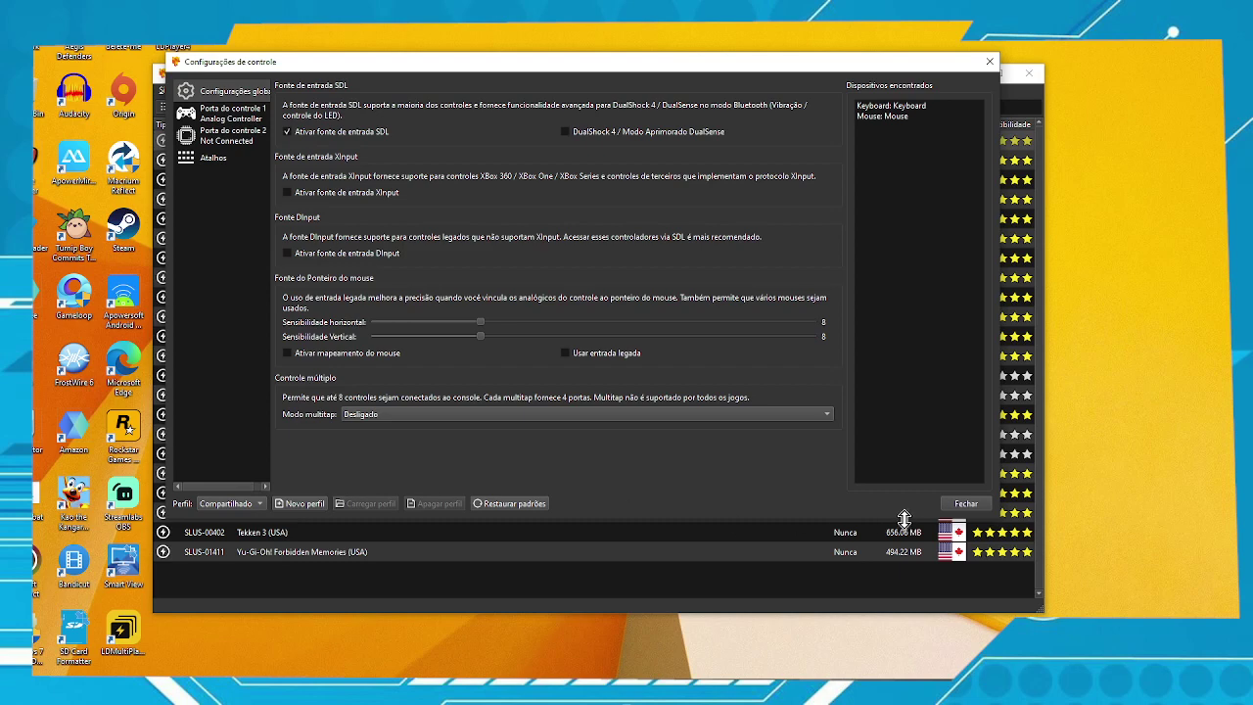
left_click(964, 503)
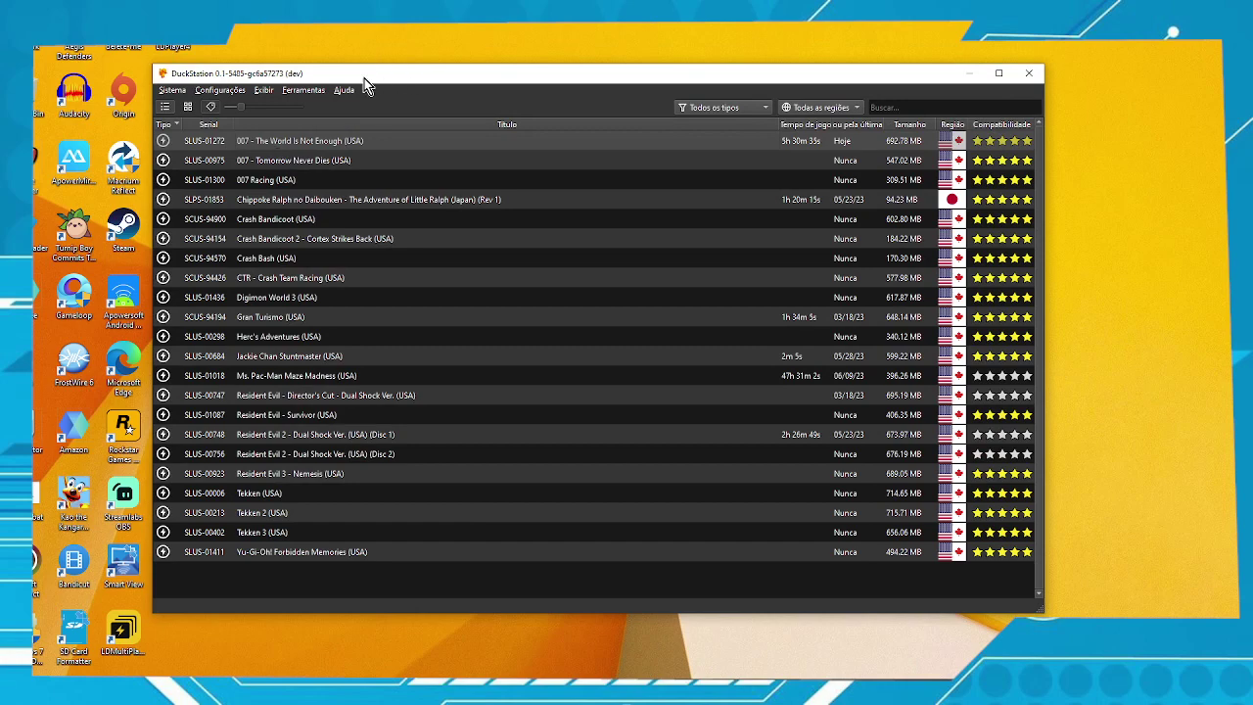
left_click_drag(373, 77, 368, 80)
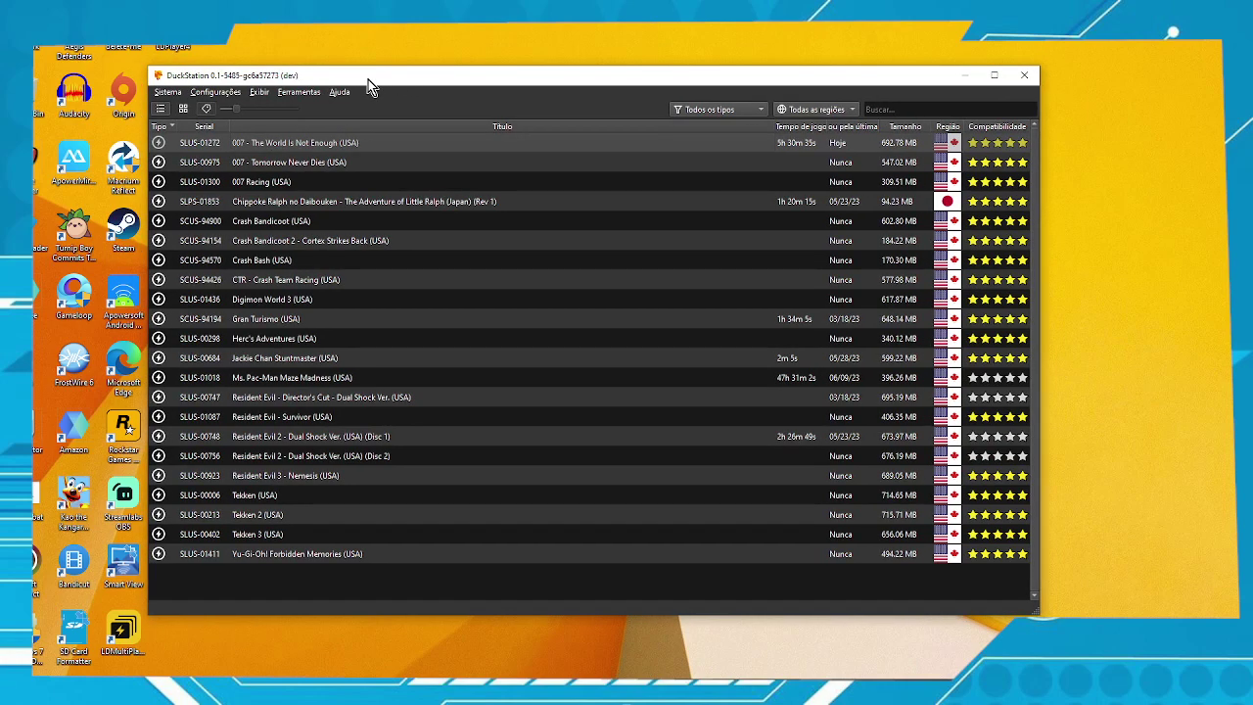
left_click_drag(296, 76, 295, 63)
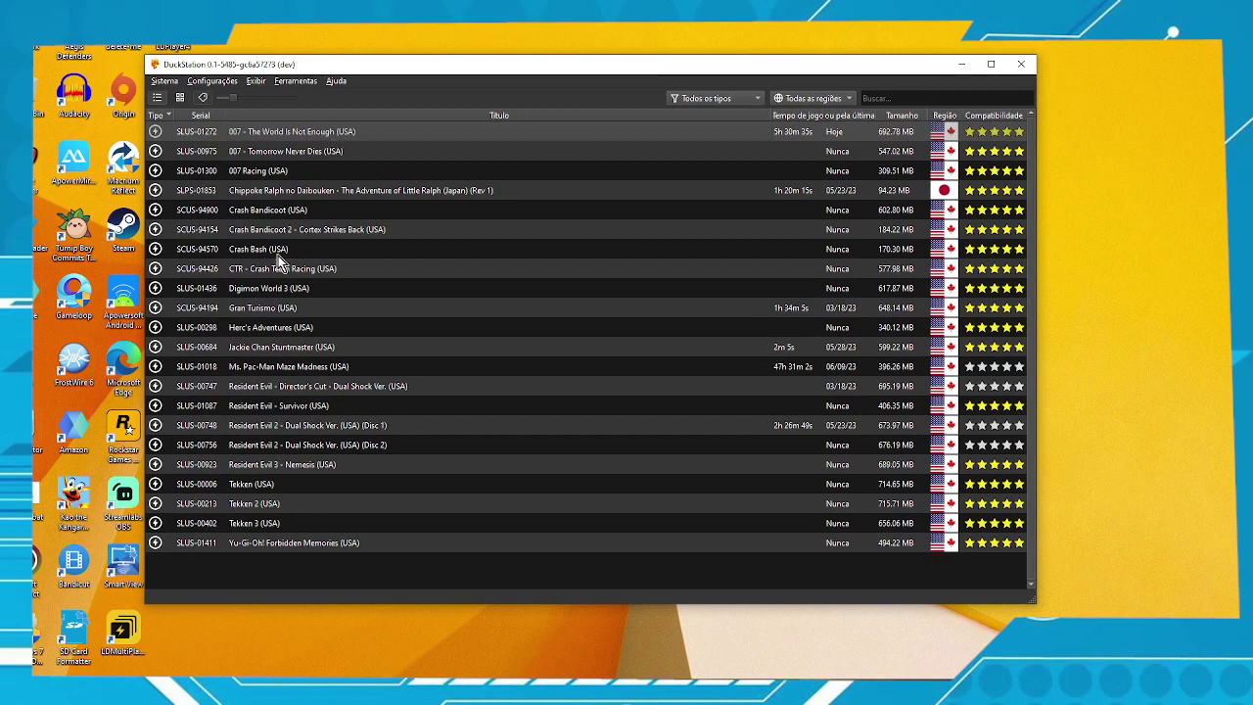